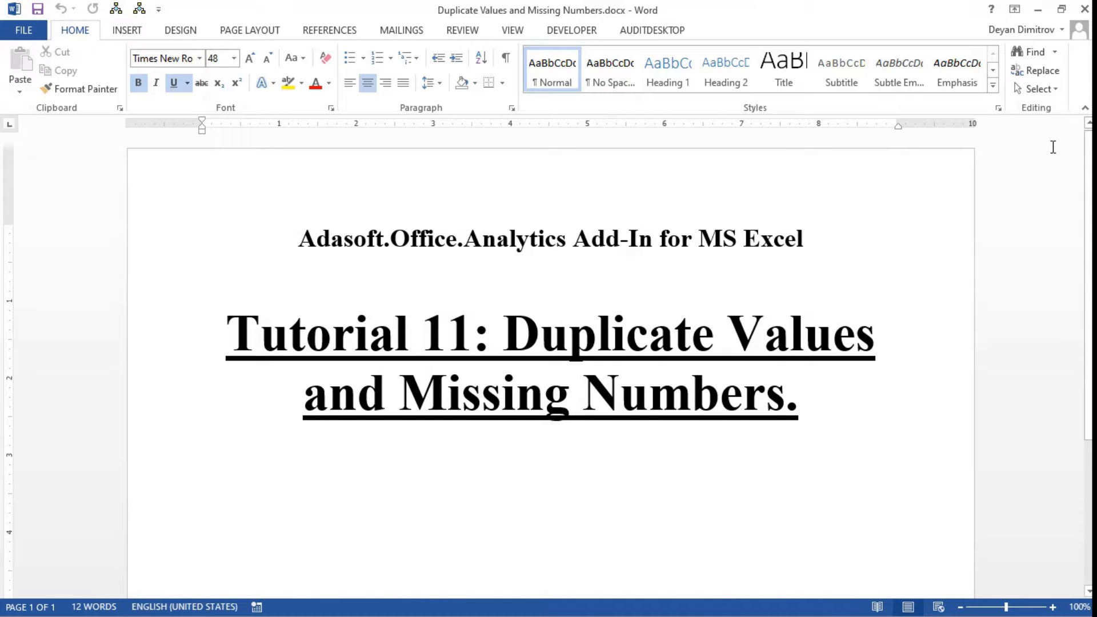
# Switch to the sales data example workbook in Excel and inspect its Order ID and Number columns.
pyautogui.click(1038, 10)
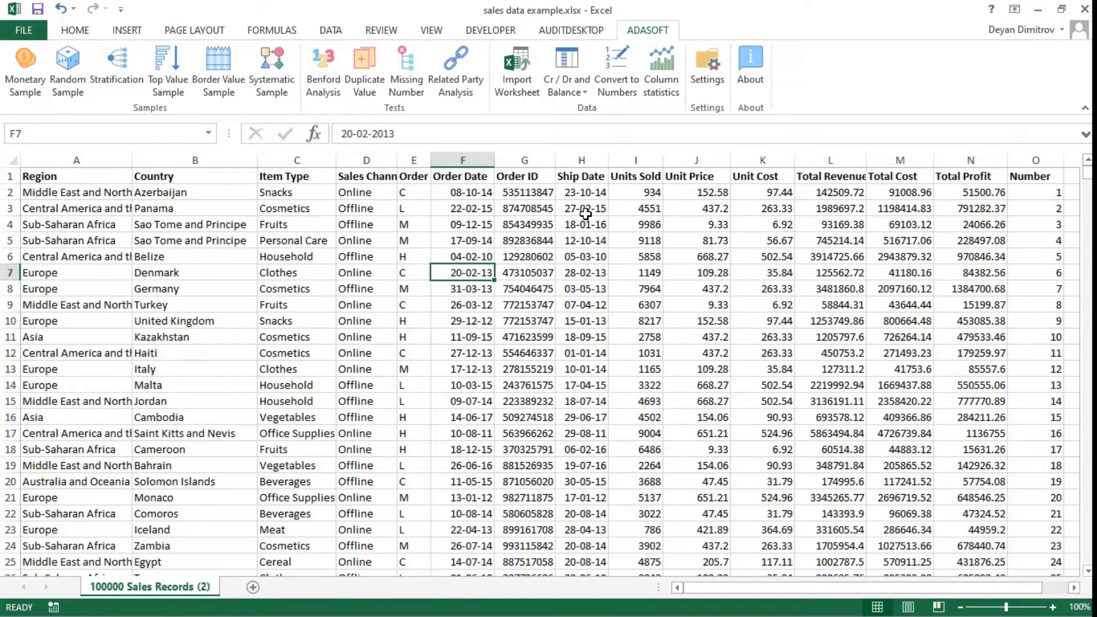
pyautogui.click(541, 209)
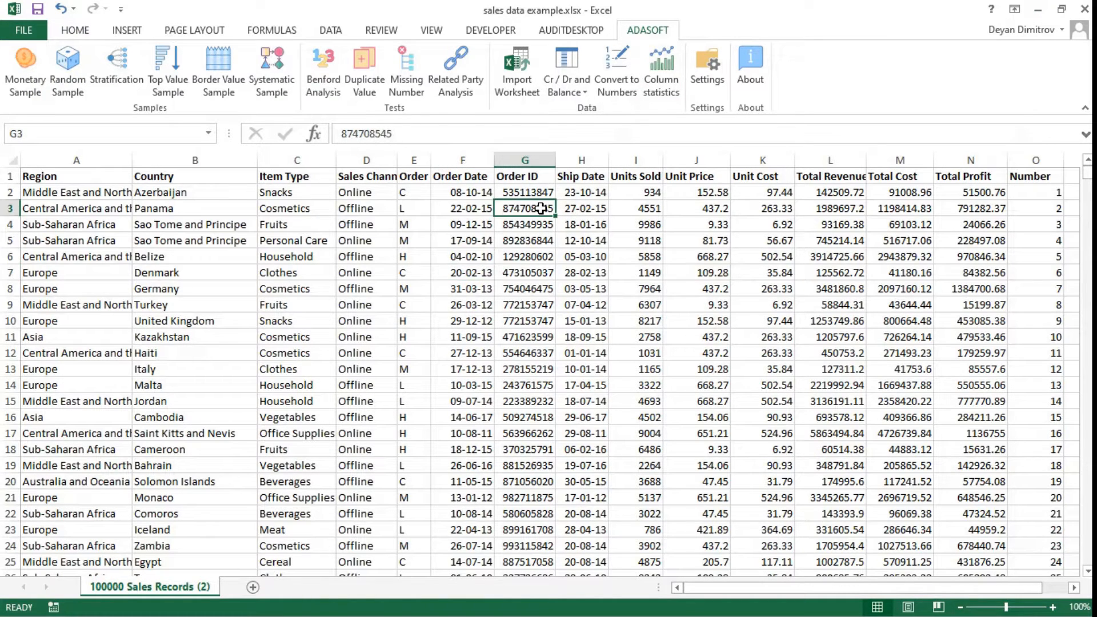
pyautogui.click(546, 159)
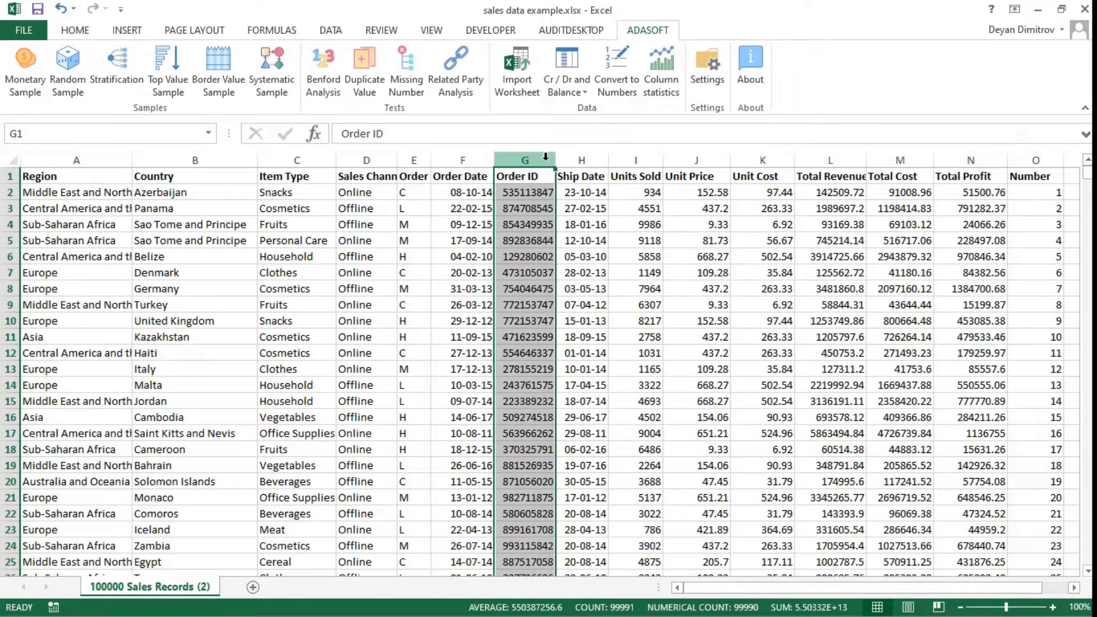
pyautogui.keyDown('ctrl'); pyautogui.click(1055, 162); pyautogui.keyUp('ctrl')
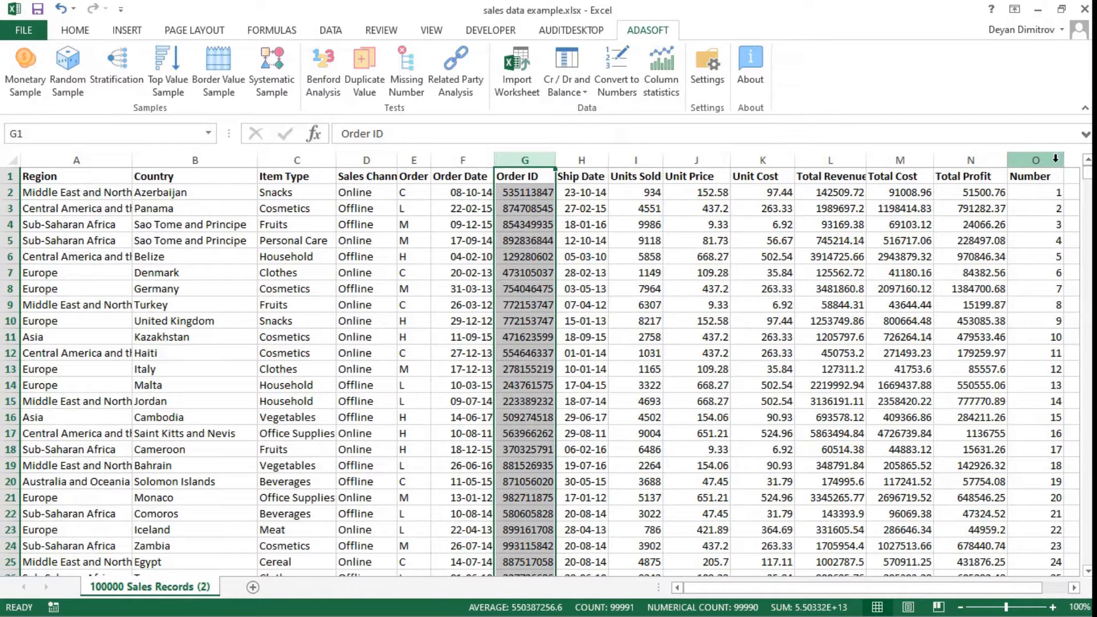
pyautogui.click(1056, 160)
# Check the Number column around rows 27 and 28 for a break in the sequence.
pyautogui.moveTo(1088, 173); pyautogui.dragTo(1088, 172)
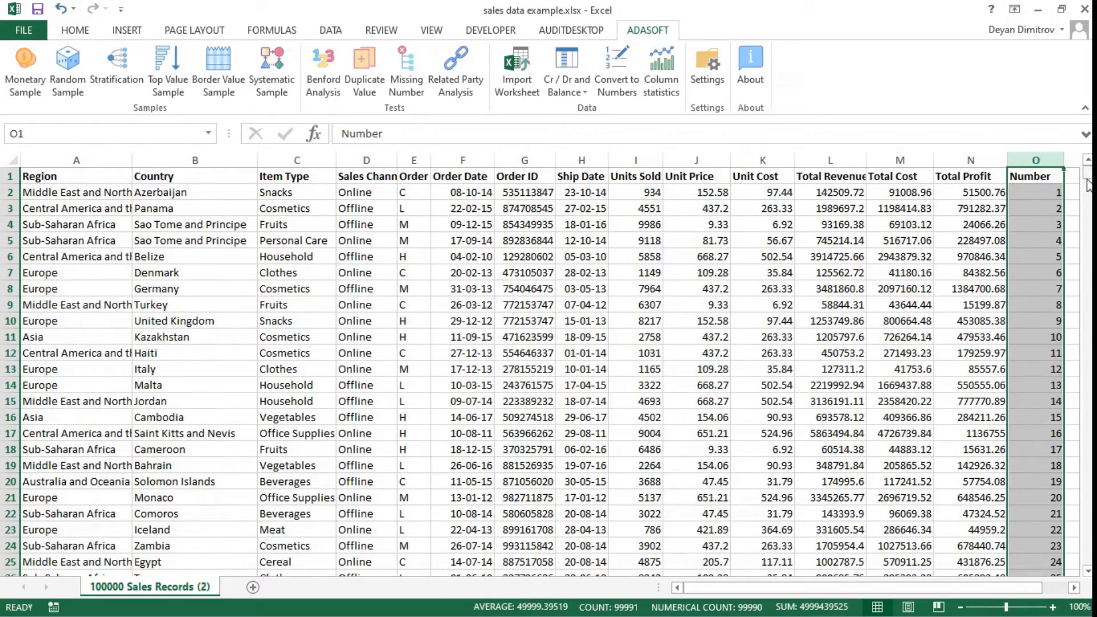
pyautogui.click(1088, 572)
pyautogui.click(1088, 572)
pyautogui.click(1088, 571)
pyautogui.click(1088, 572)
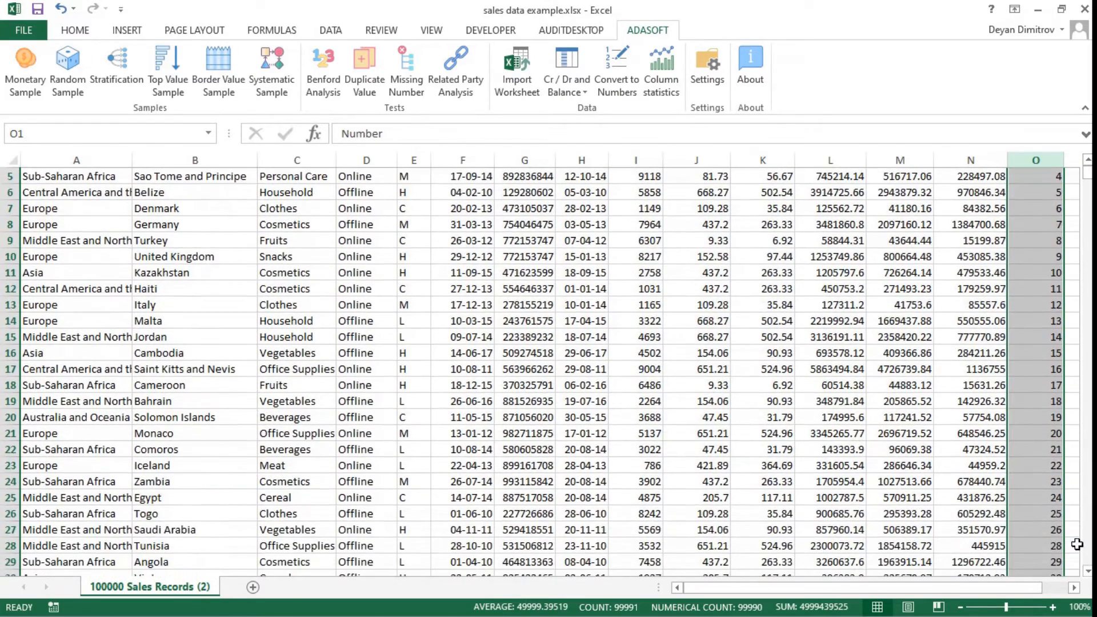
pyautogui.click(1046, 527)
pyautogui.click(1055, 552)
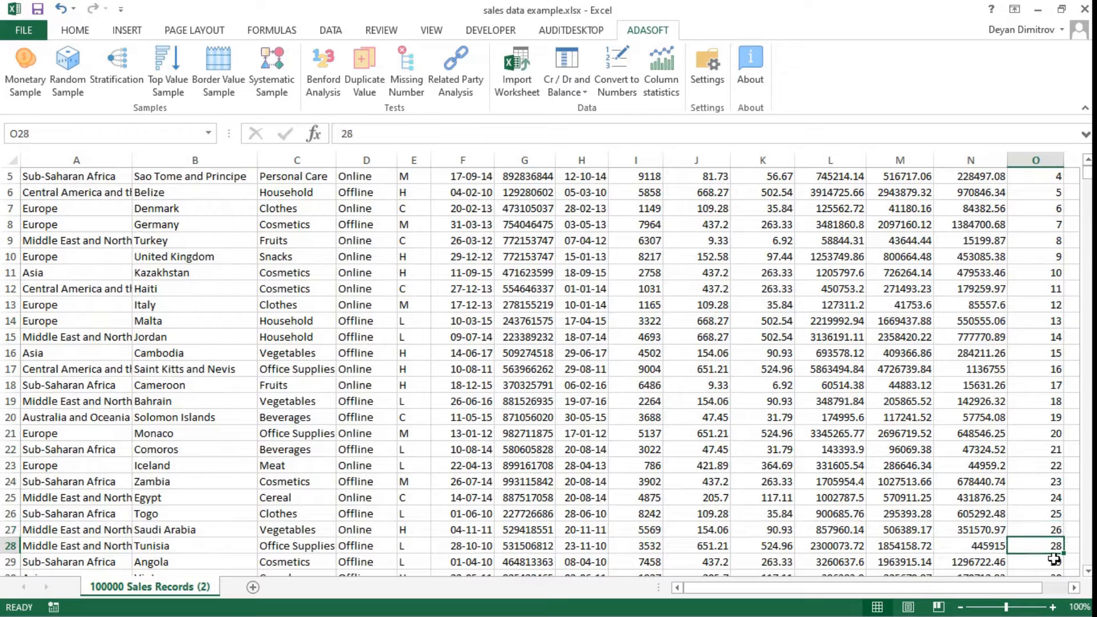
pyautogui.click(1028, 532)
# Examine the Order ID column for repeated values, comparing the entries in rows 9 and 10.
pyautogui.click(831, 500)
pyautogui.click(529, 510)
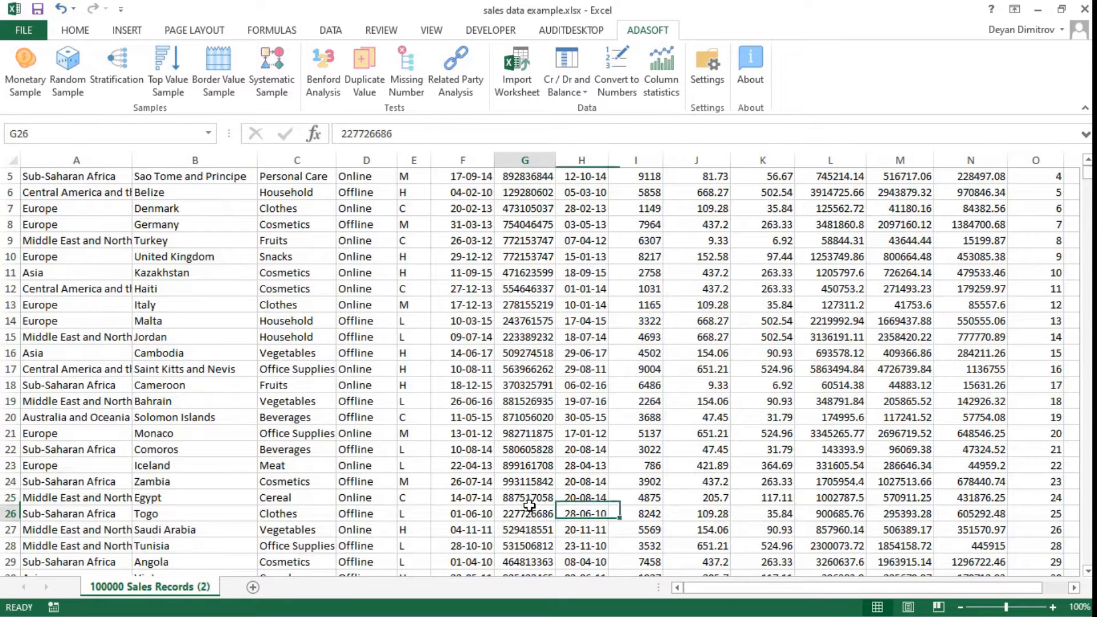
pyautogui.moveTo(529, 505); pyautogui.dragTo(531, 498)
pyautogui.scroll(1, 564, 427)
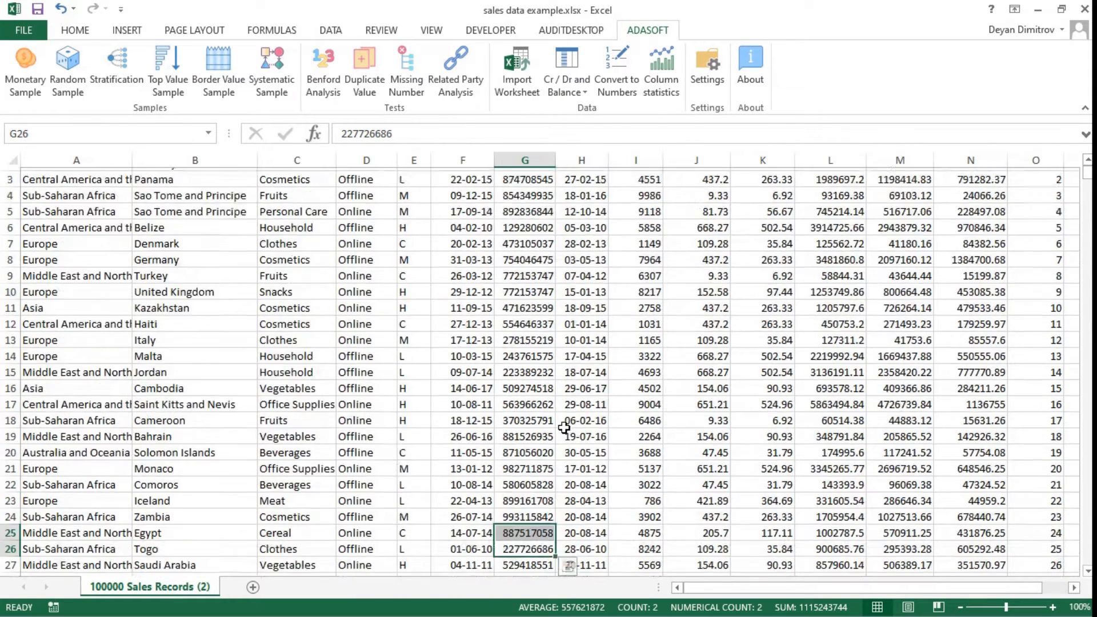
pyautogui.scroll(1, 564, 428)
pyautogui.click(532, 416)
pyautogui.click(533, 306)
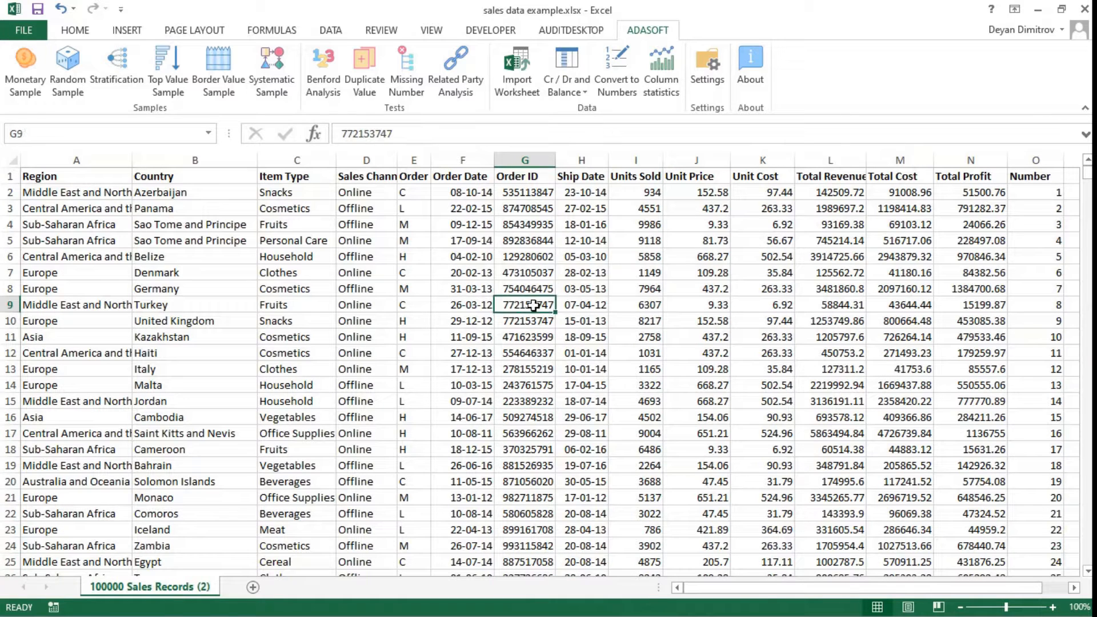
pyautogui.moveTo(555, 312); pyautogui.dragTo(546, 323)
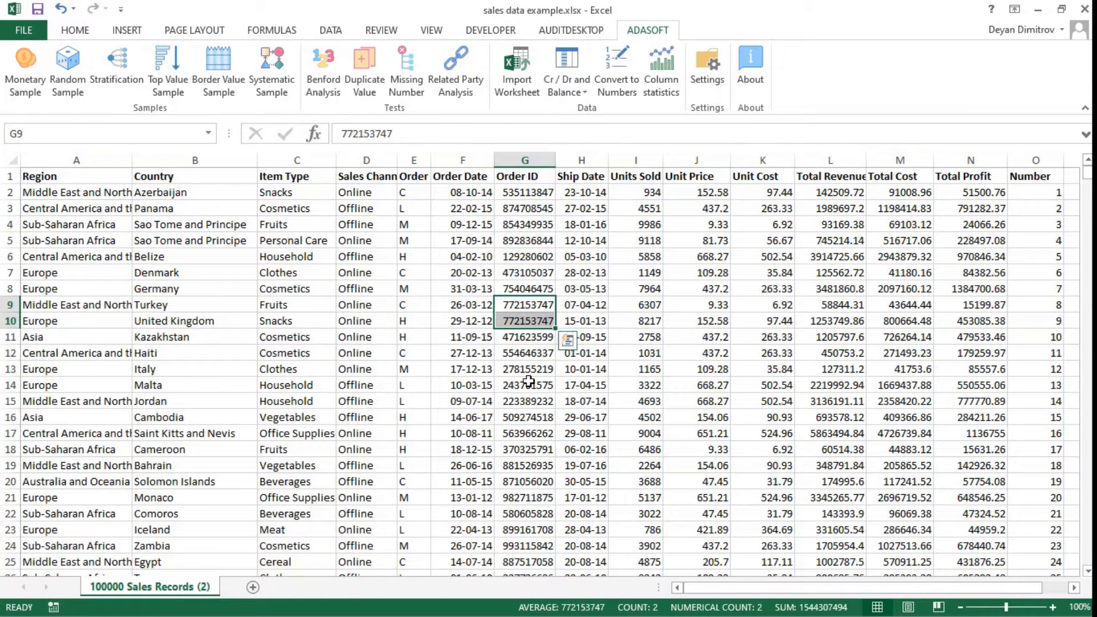
pyautogui.click(528, 357)
pyautogui.click(531, 257)
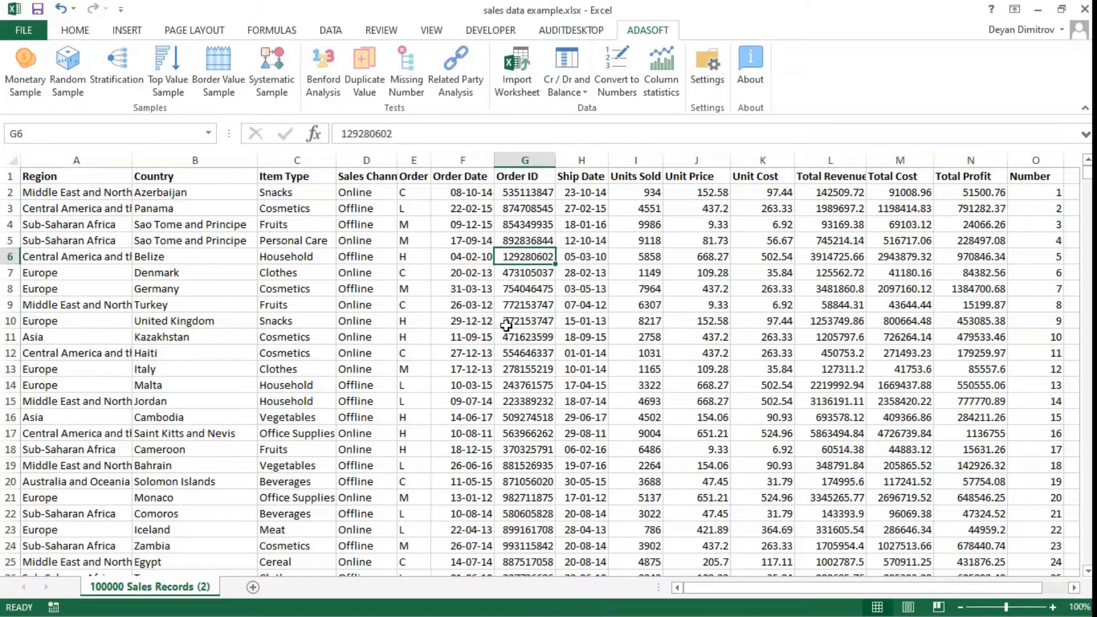
pyautogui.moveTo(1087, 172)
pyautogui.mouseDown()
pyautogui.moveTo(1089, 574)
pyautogui.moveTo(1088, 173)
pyautogui.mouseUp()
pyautogui.click(519, 158)
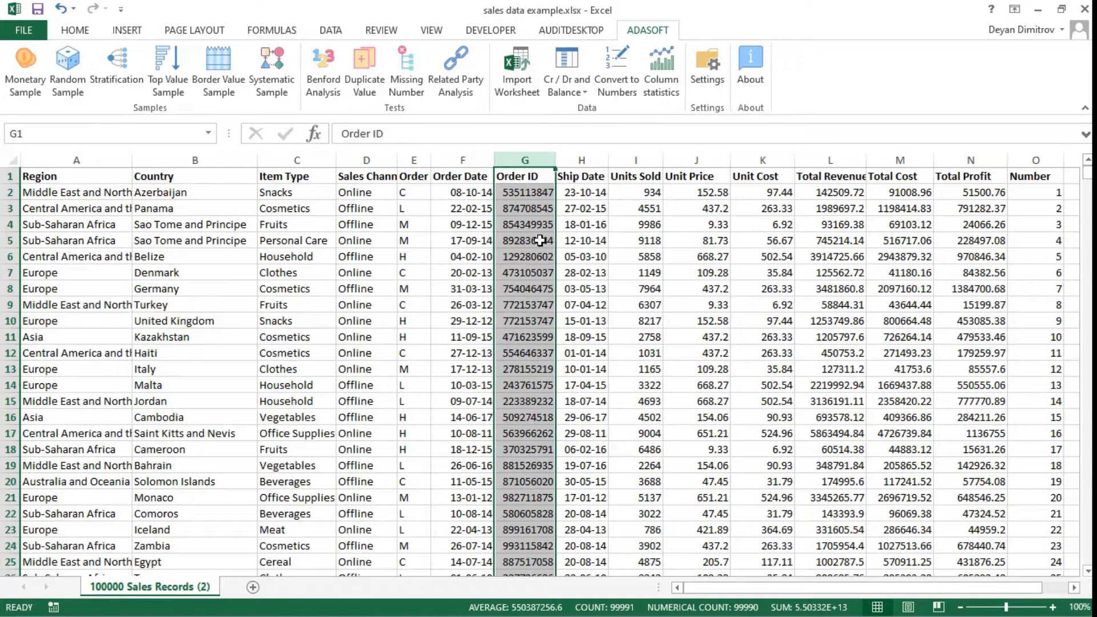
# Calculate the Duplicate Value test on the Order ID column, treating the data range as having headers.
pyautogui.click(525, 289)
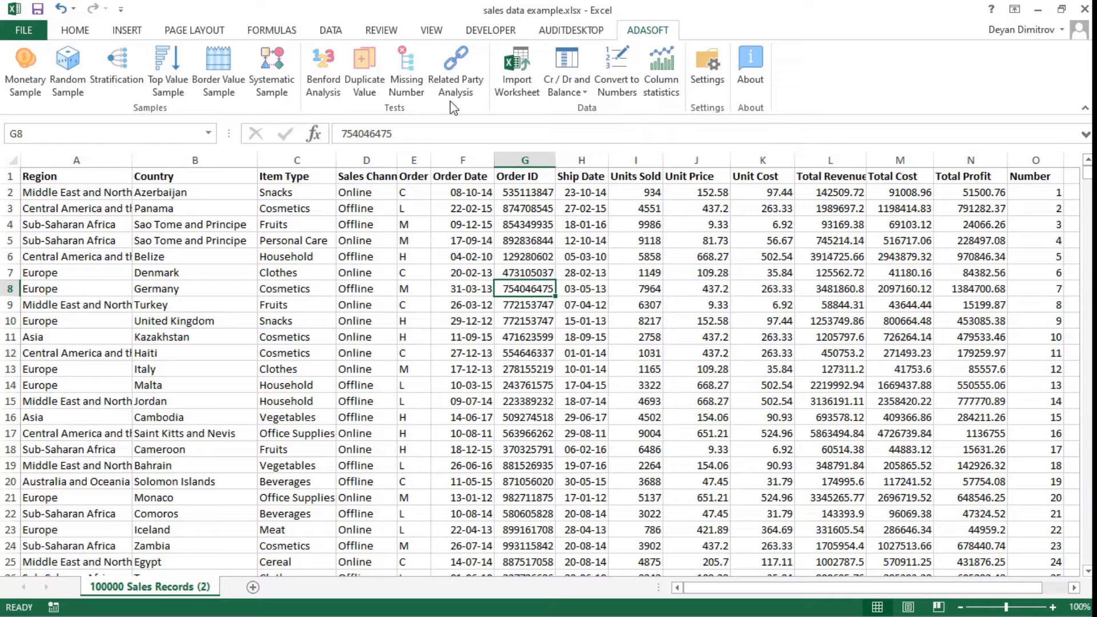
pyautogui.click(361, 67)
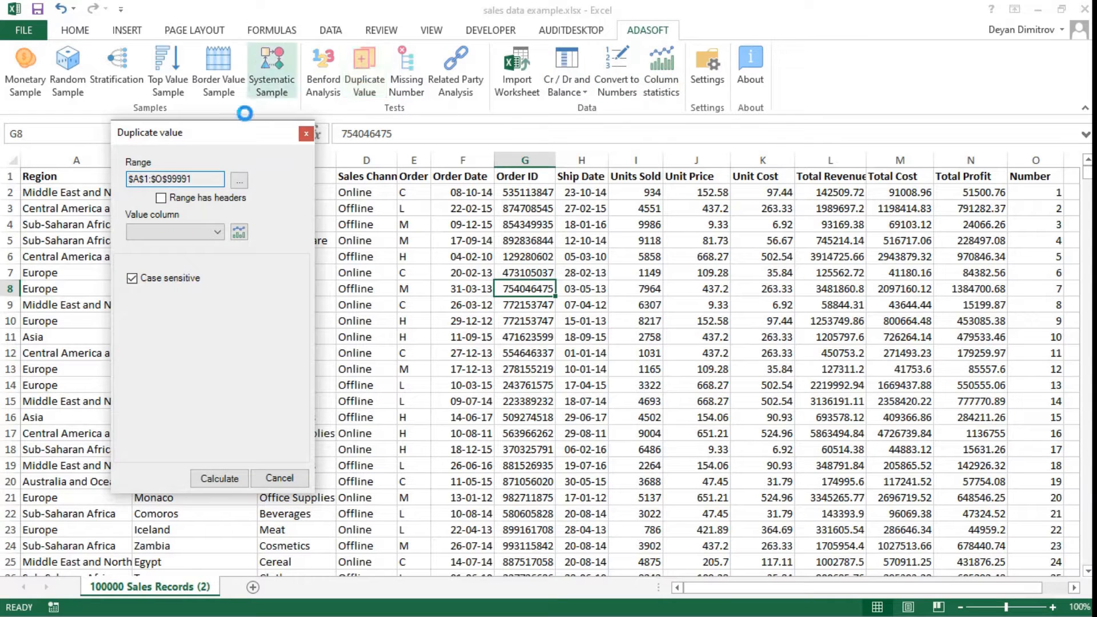
pyautogui.moveTo(199, 177); pyautogui.dragTo(128, 179)
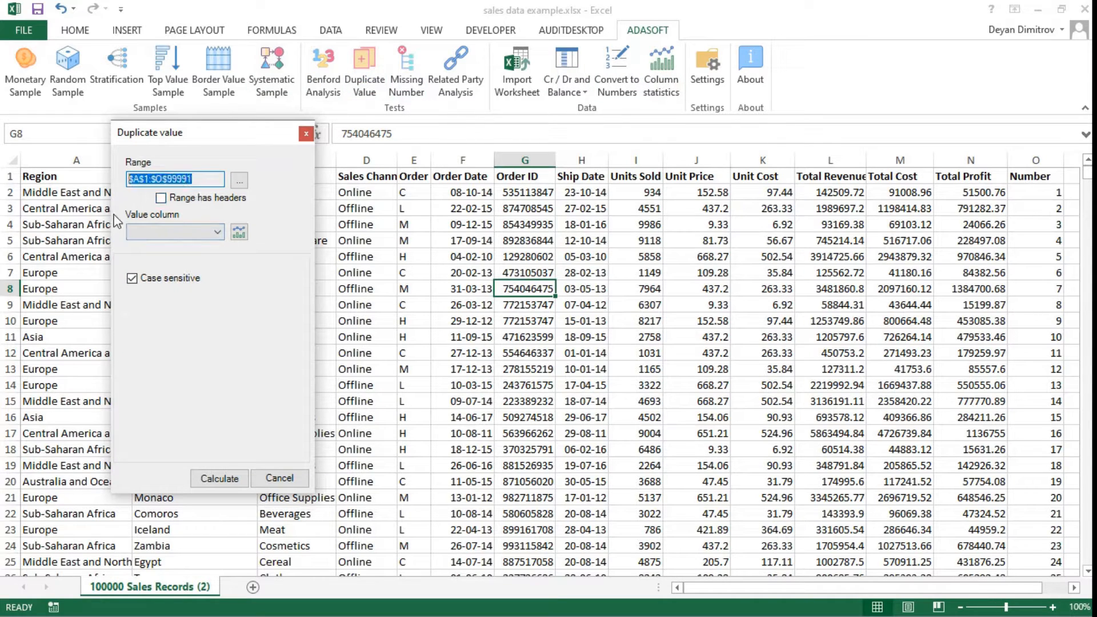
pyautogui.click(163, 200)
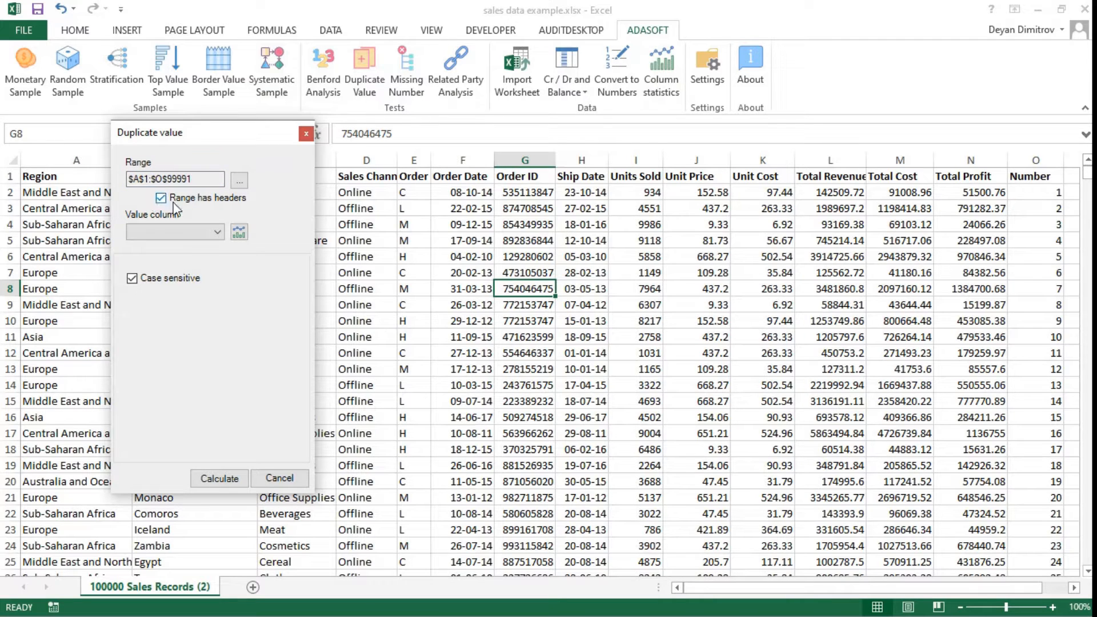
pyautogui.click(201, 231)
pyautogui.click(139, 309)
pyautogui.click(220, 478)
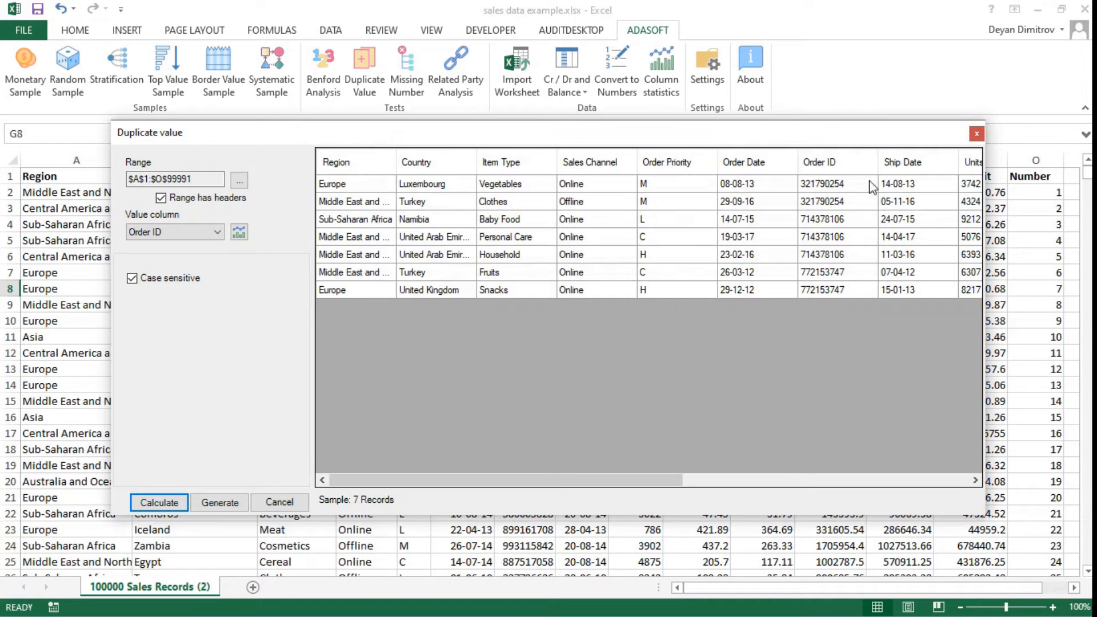
# Review each Order ID in the duplicate results and sort the results by Order ID in ascending order.
pyautogui.click(860, 184)
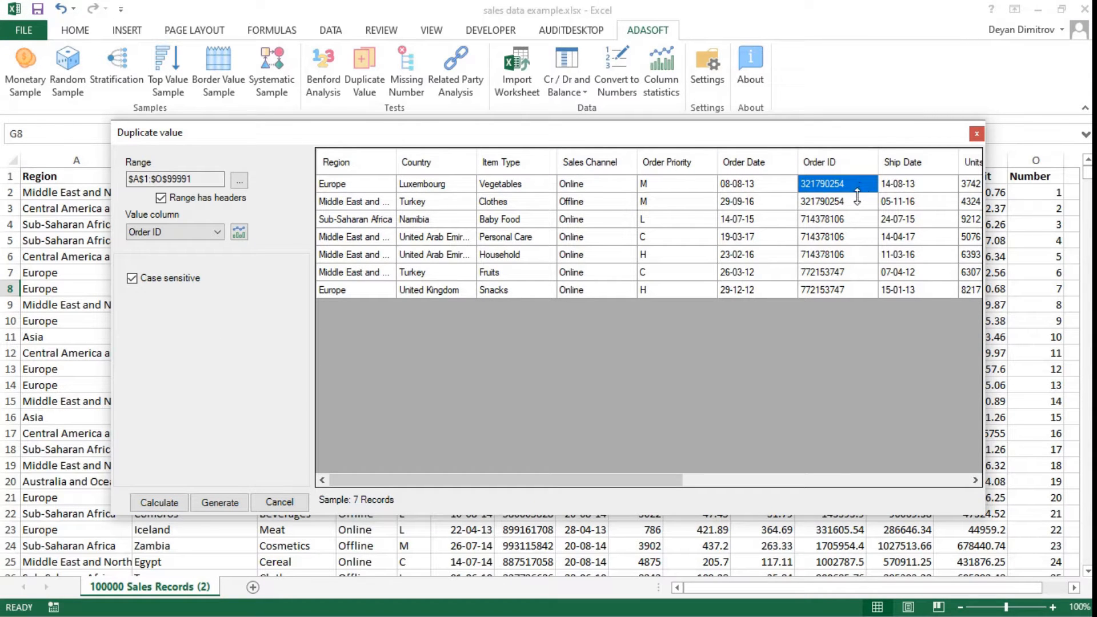
pyautogui.click(857, 200)
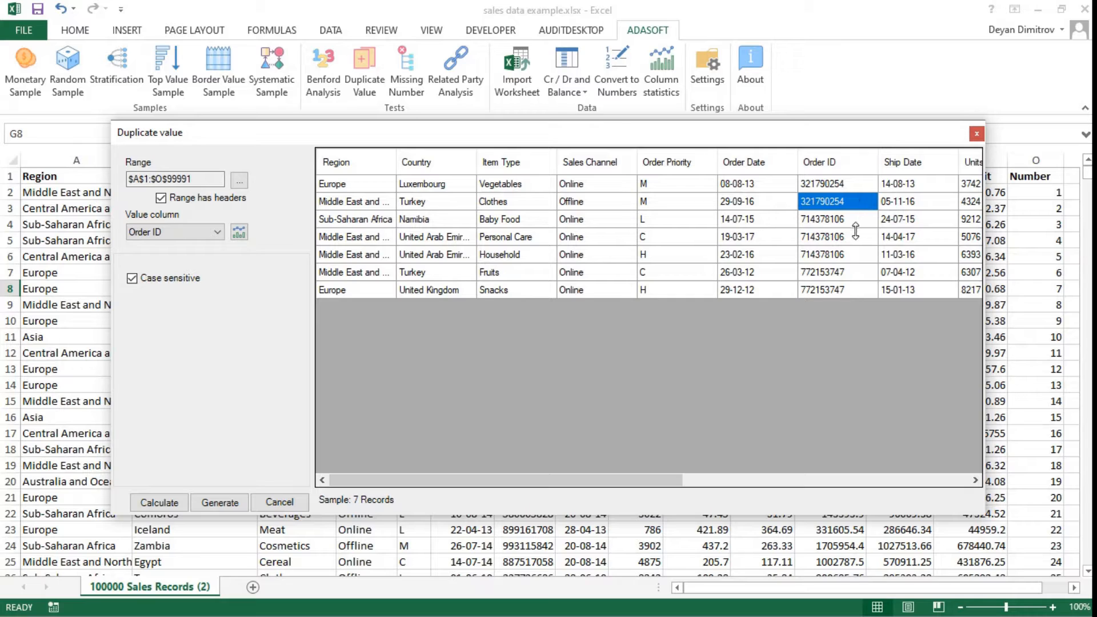
pyautogui.click(853, 222)
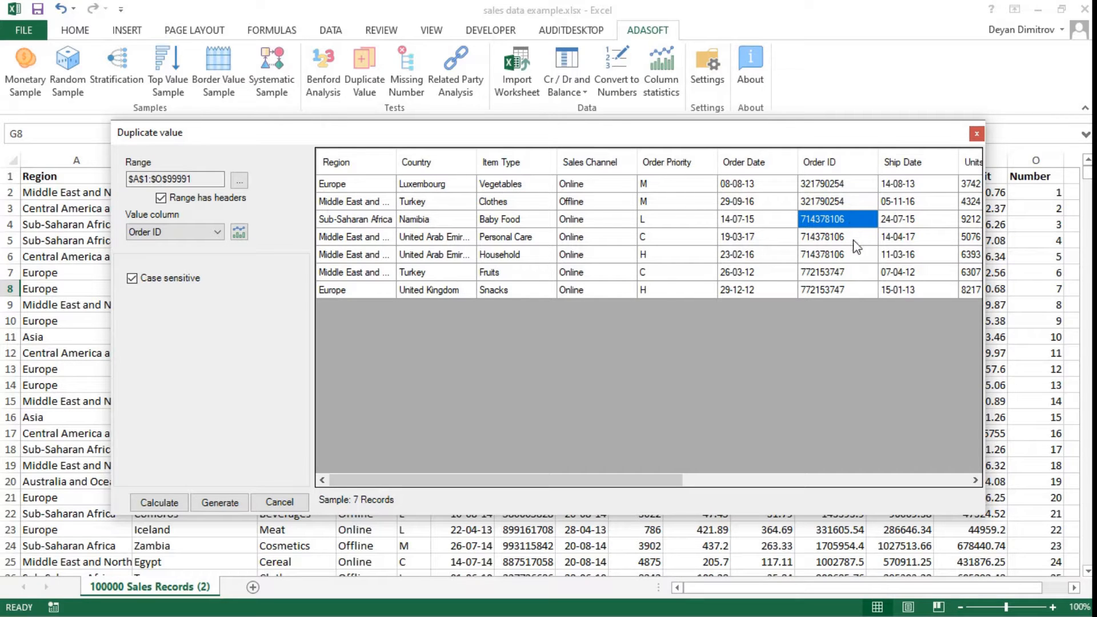
pyautogui.click(854, 239)
pyautogui.click(849, 258)
pyautogui.click(847, 274)
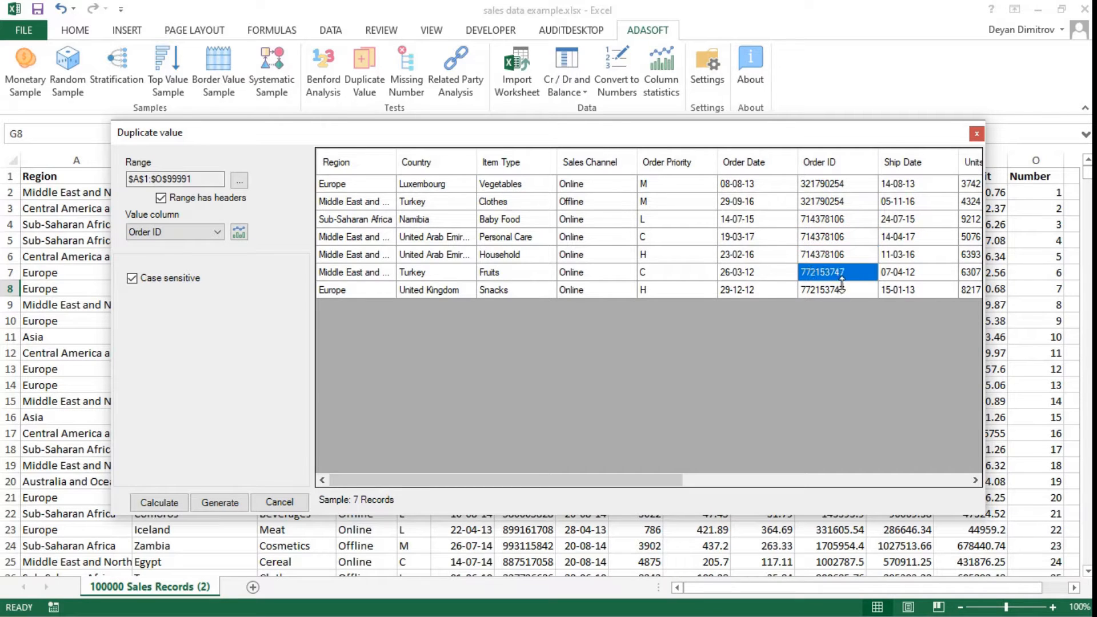
pyautogui.click(841, 291)
pyautogui.click(829, 164)
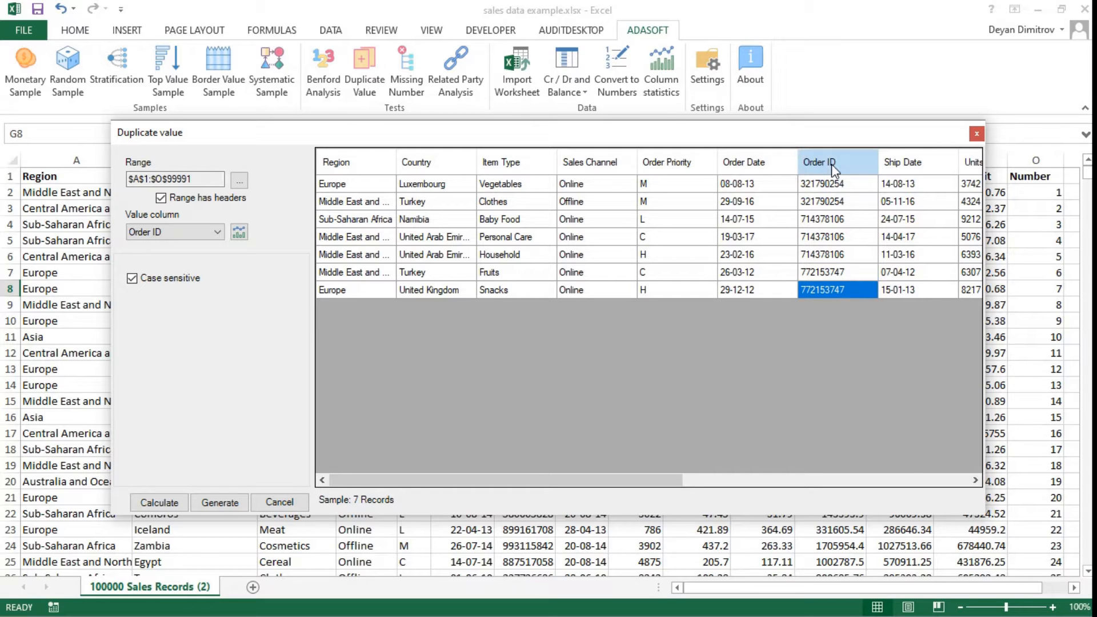
pyautogui.click(835, 206)
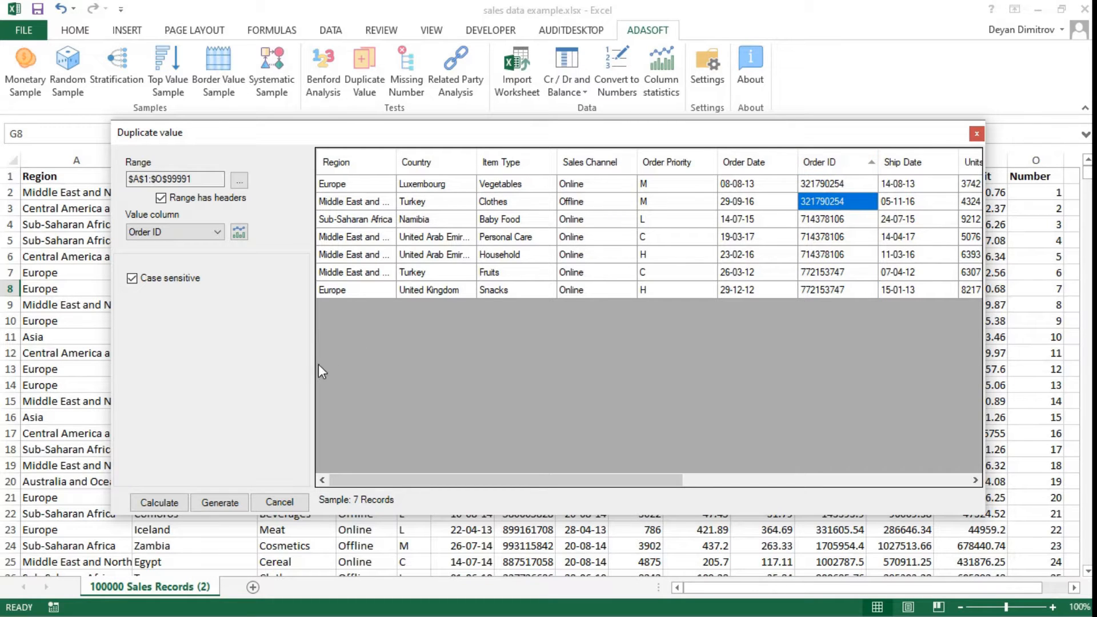
# Generate a worksheet from the duplicate results and review its Order ID values and remaining columns.
pyautogui.click(217, 503)
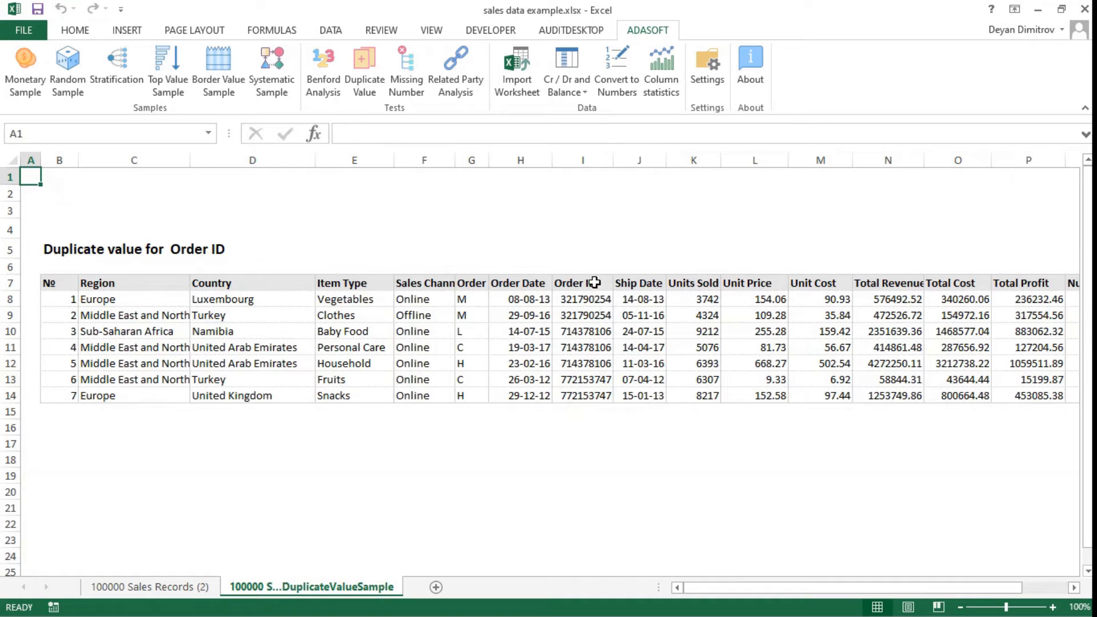
pyautogui.moveTo(588, 298); pyautogui.dragTo(566, 400)
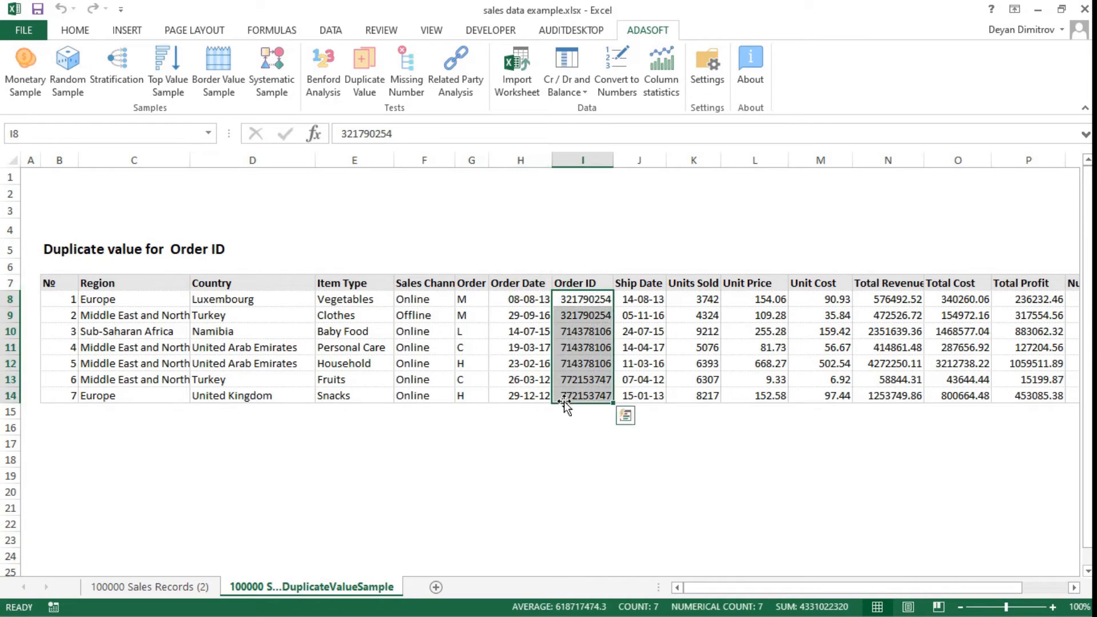
pyautogui.click(628, 331)
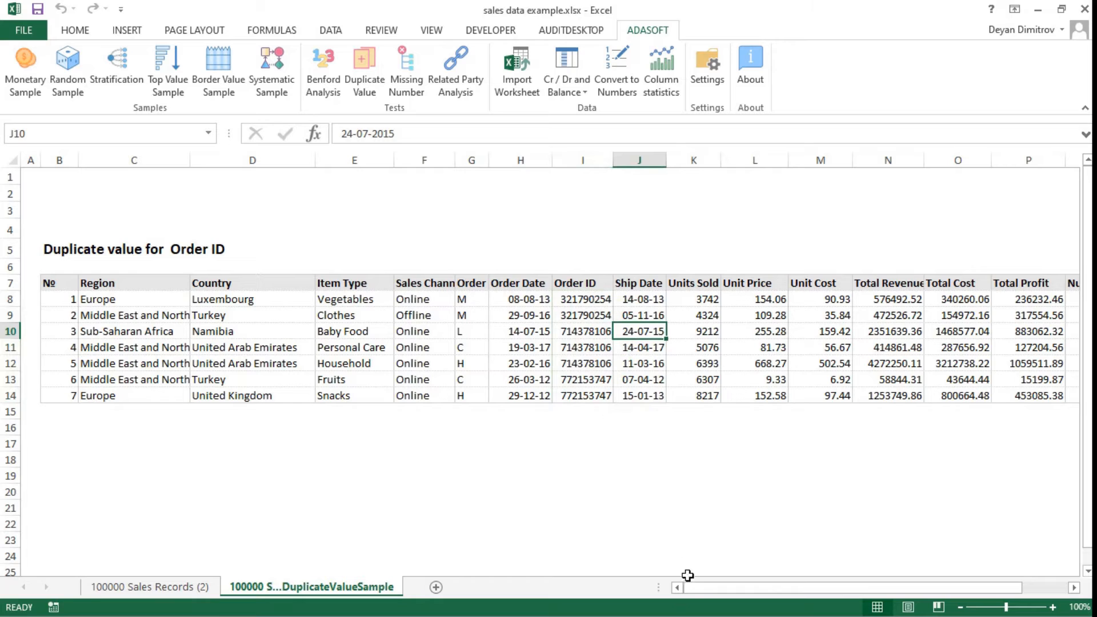
pyautogui.moveTo(688, 588); pyautogui.dragTo(903, 563)
pyautogui.moveTo(757, 557); pyautogui.dragTo(712, 560)
# Return to the 100000 Sales Records (2) sheet and inspect the Number column.
pyautogui.click(178, 588)
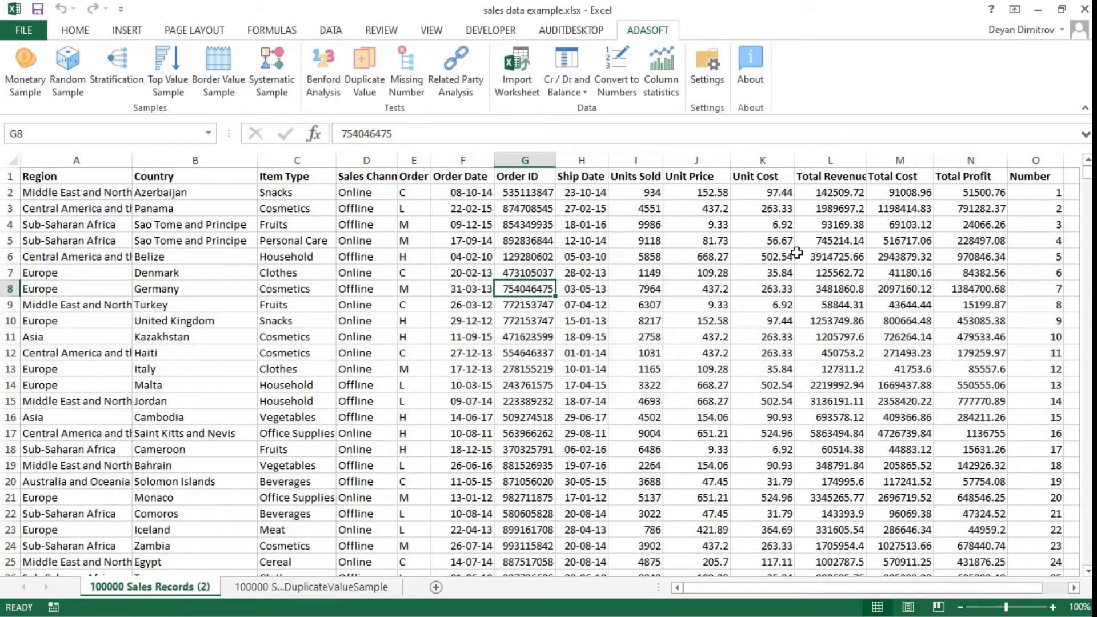
pyautogui.click(1027, 218)
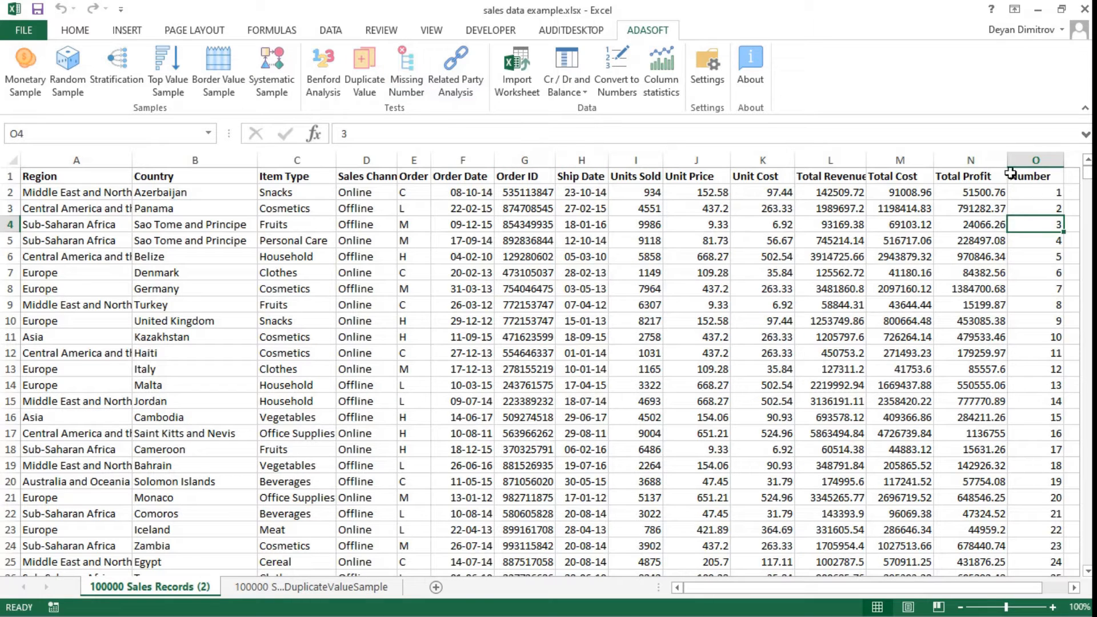
pyautogui.click(1027, 158)
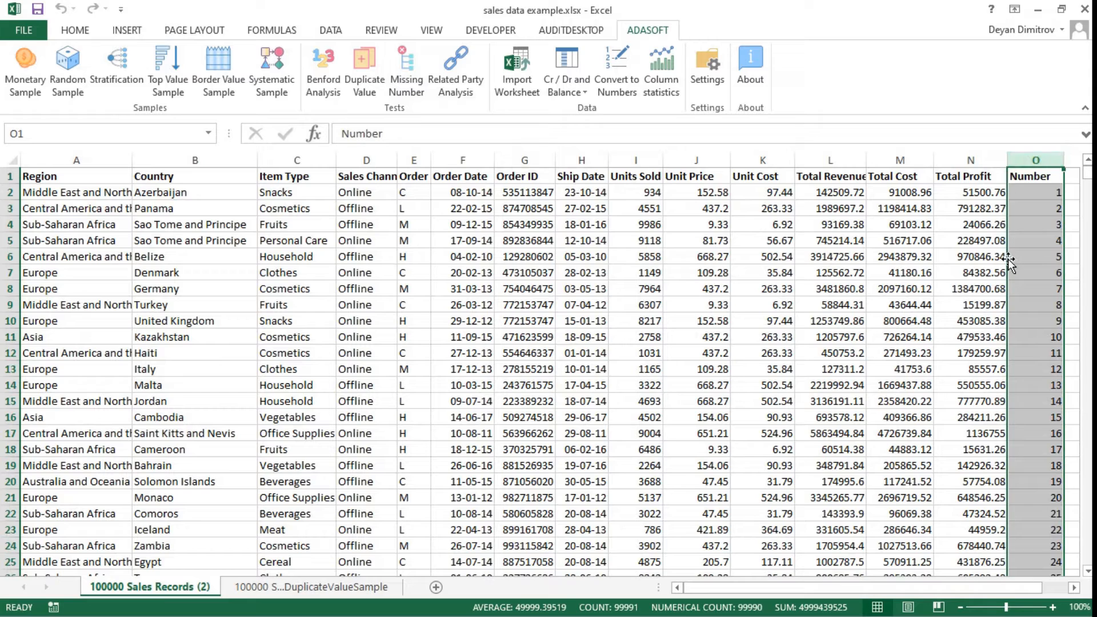
pyautogui.click(773, 227)
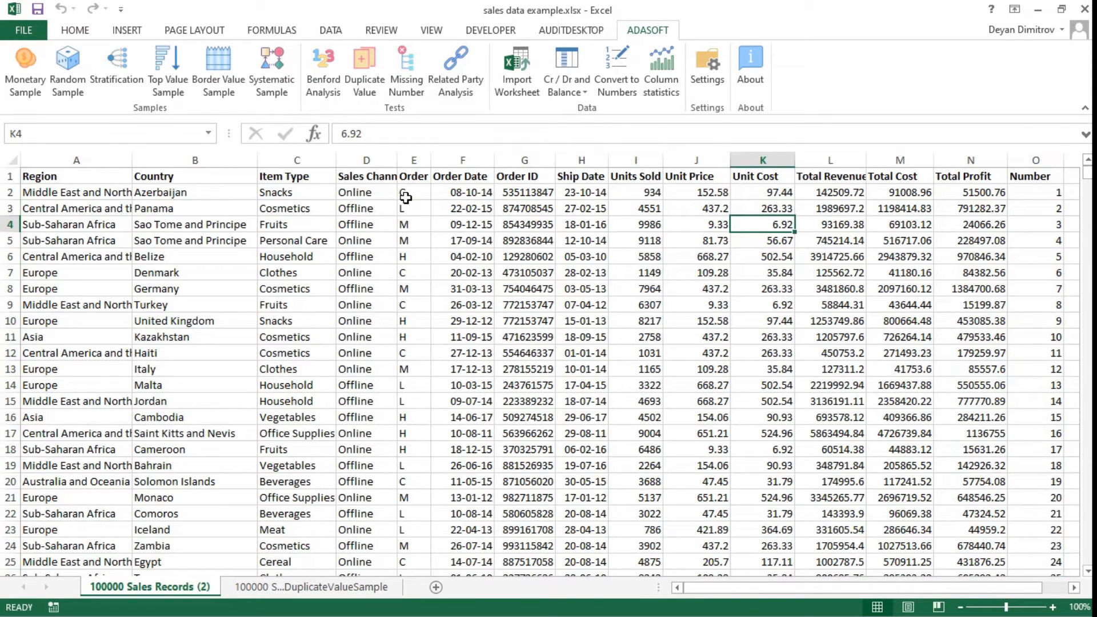
# Calculate the Missing Number test on the Number column, treating the range as having headers, with count 5 and scope 100000.
pyautogui.click(401, 71)
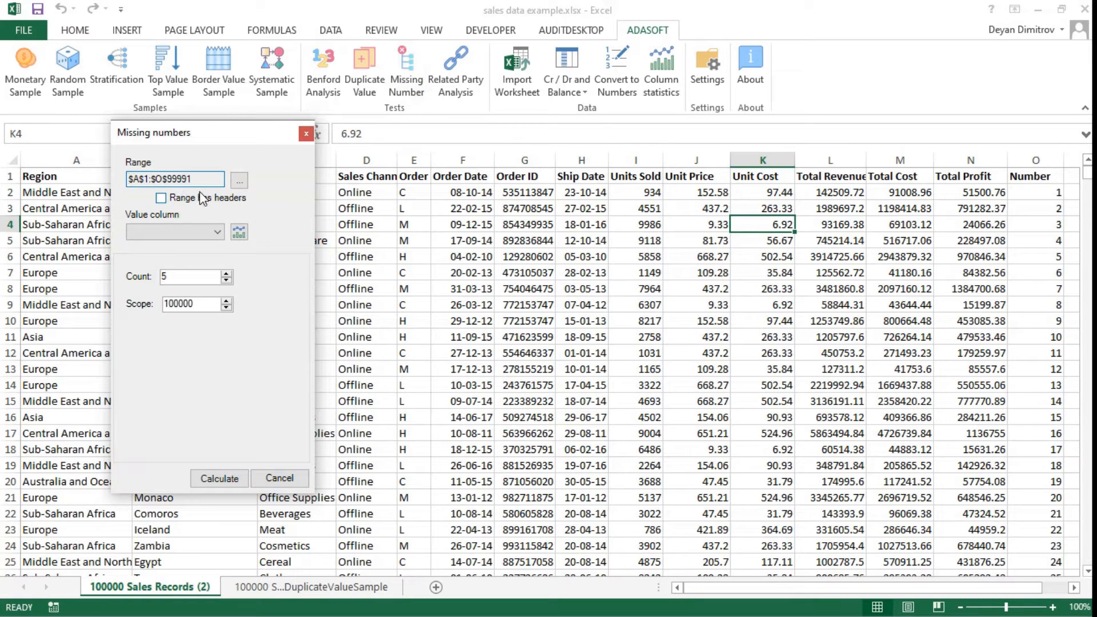
pyautogui.doubleClick(207, 175)
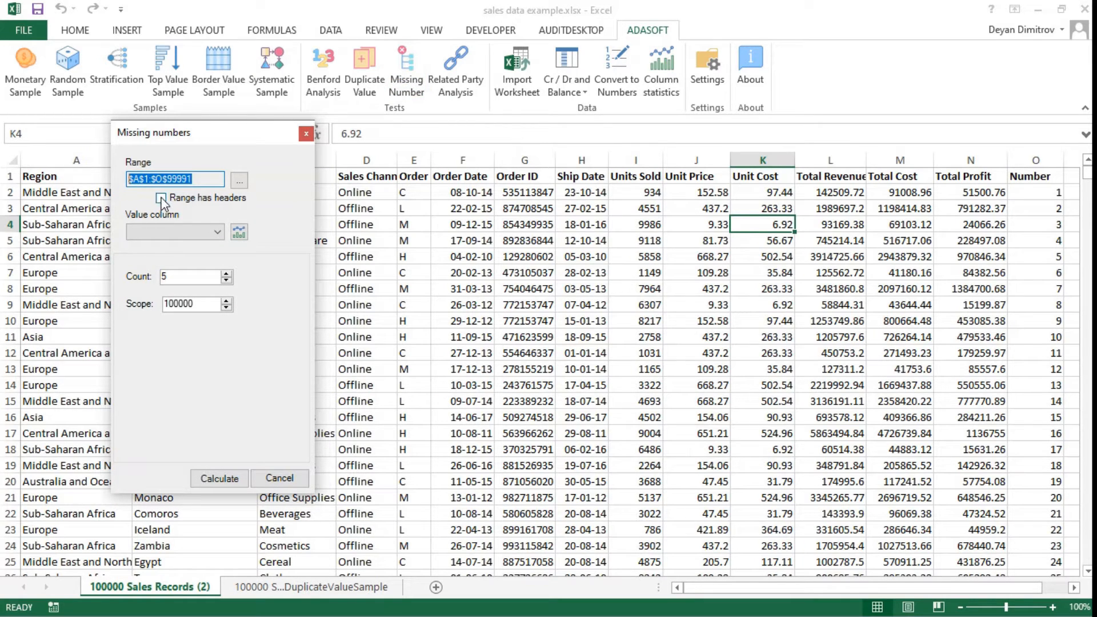
pyautogui.click(161, 197)
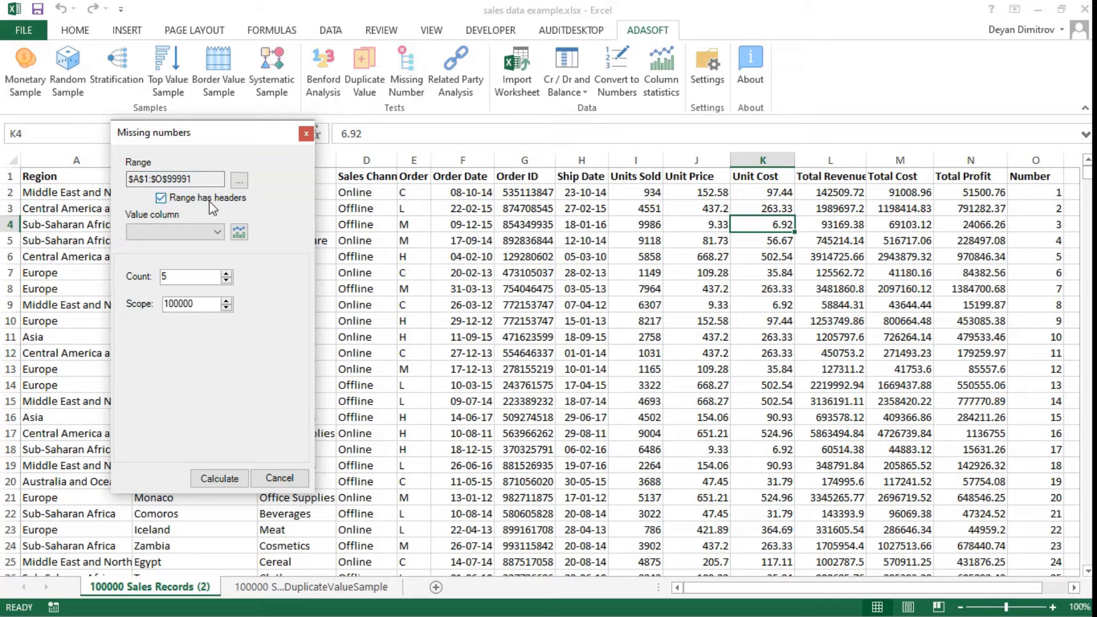
pyautogui.click(218, 234)
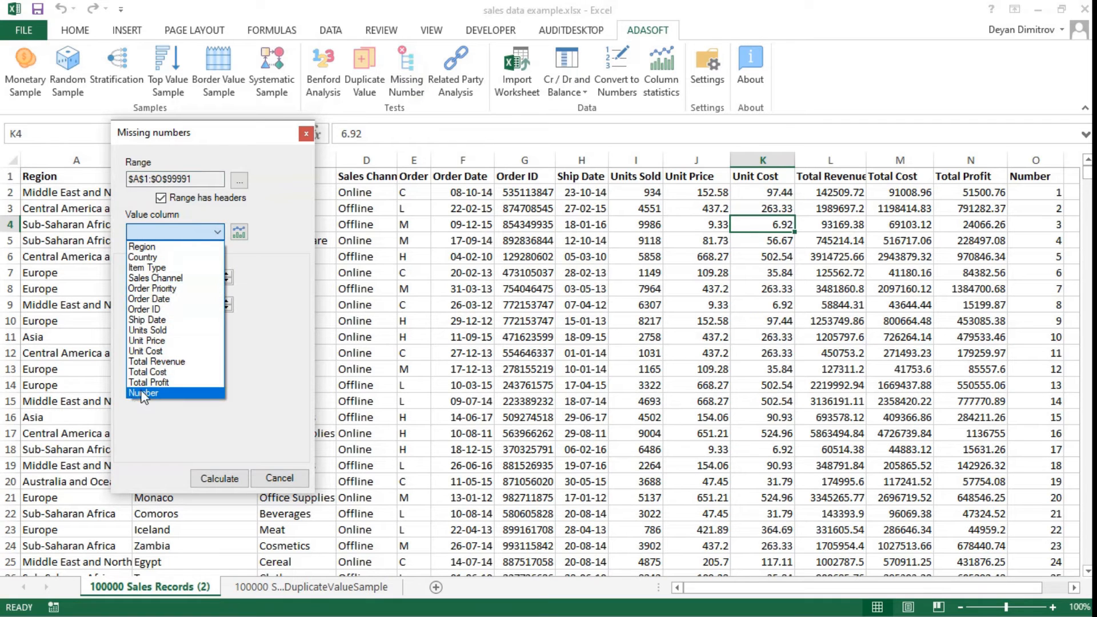
pyautogui.click(143, 393)
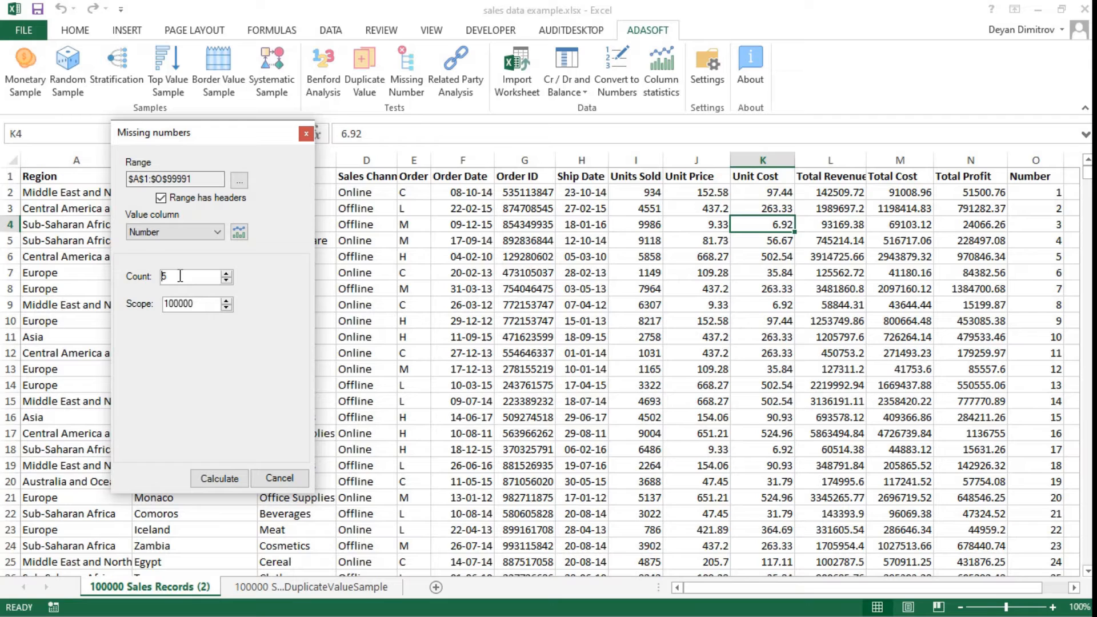
pyautogui.moveTo(162, 276); pyautogui.dragTo(218, 279)
pyautogui.moveTo(209, 304); pyautogui.dragTo(161, 305)
pyautogui.click(214, 476)
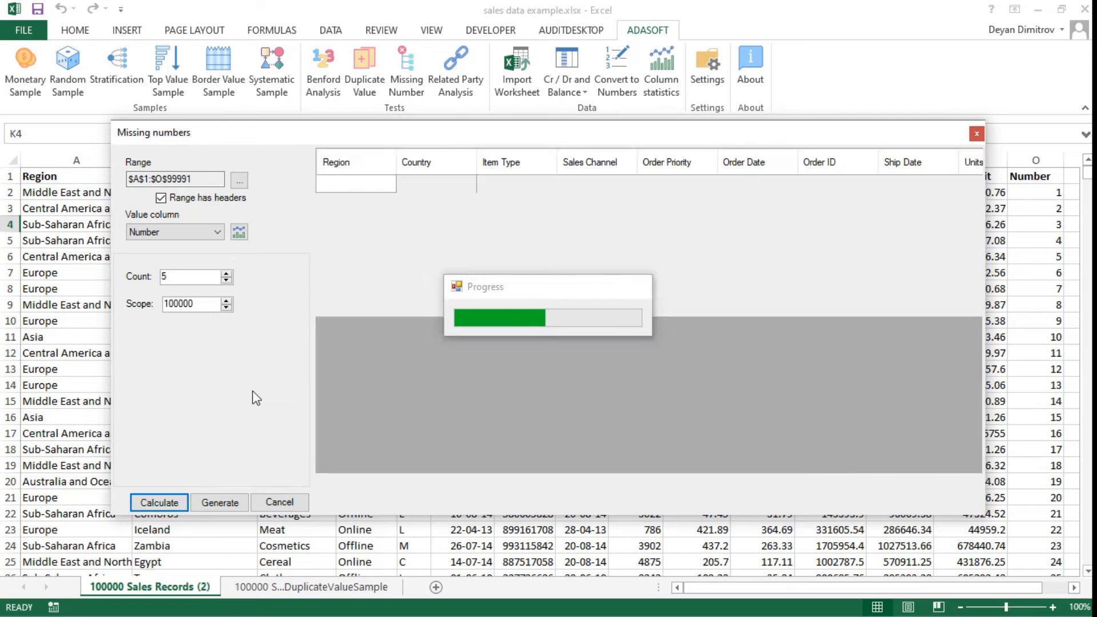
# Examine each entry in the Number column of the missing numbers results, including the abbreviated range and the empty neighbouring columns.
pyautogui.moveTo(414, 479); pyautogui.dragTo(773, 474)
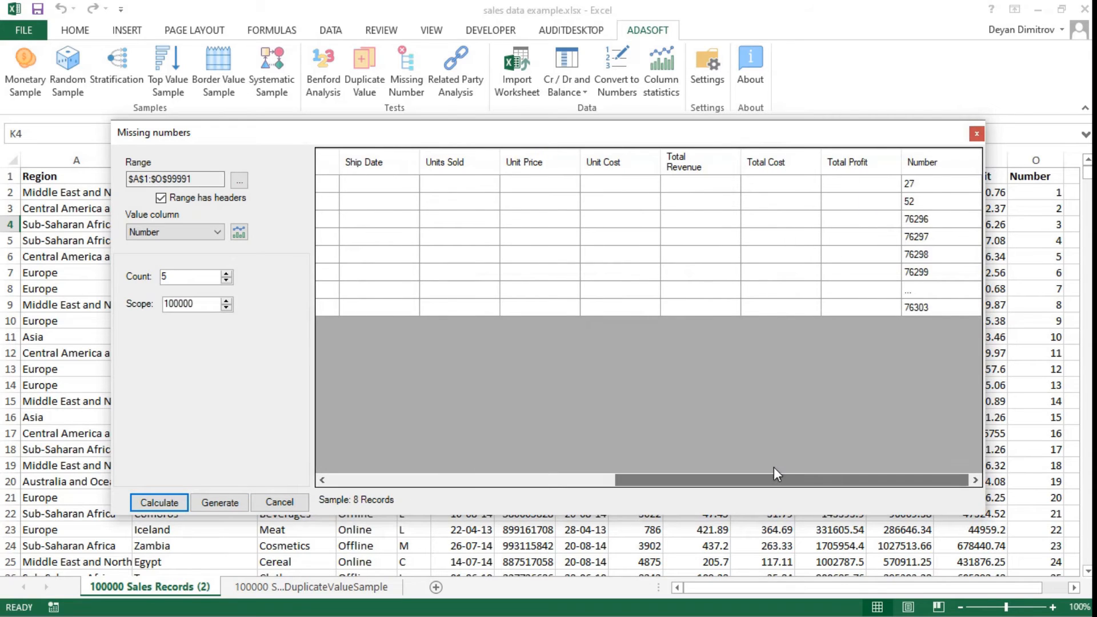
pyautogui.click(953, 189)
pyautogui.click(949, 206)
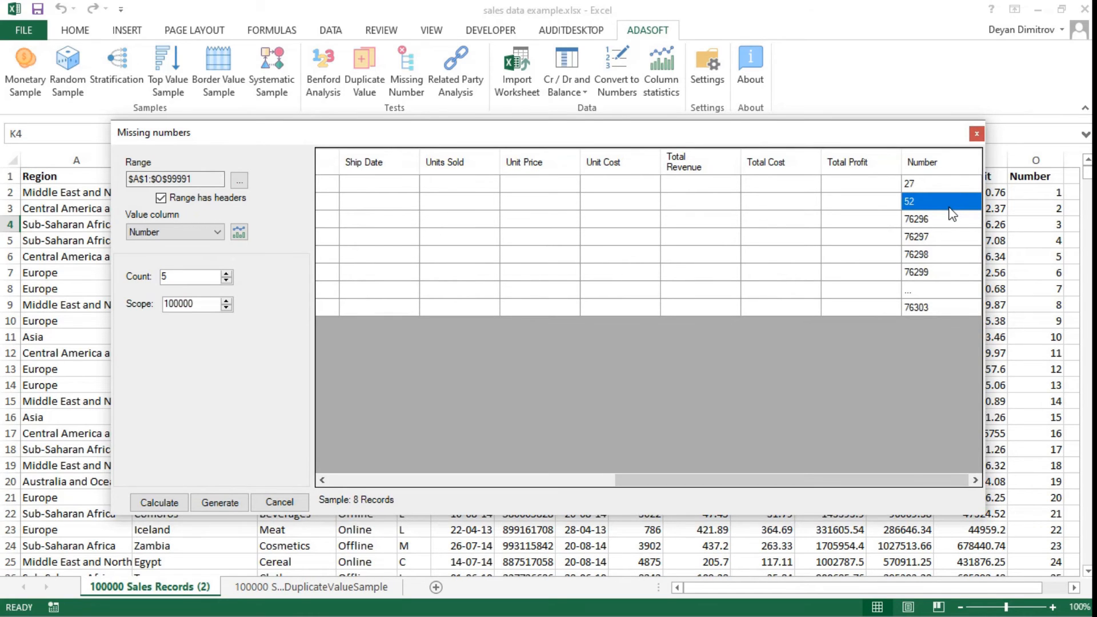
pyautogui.click(950, 221)
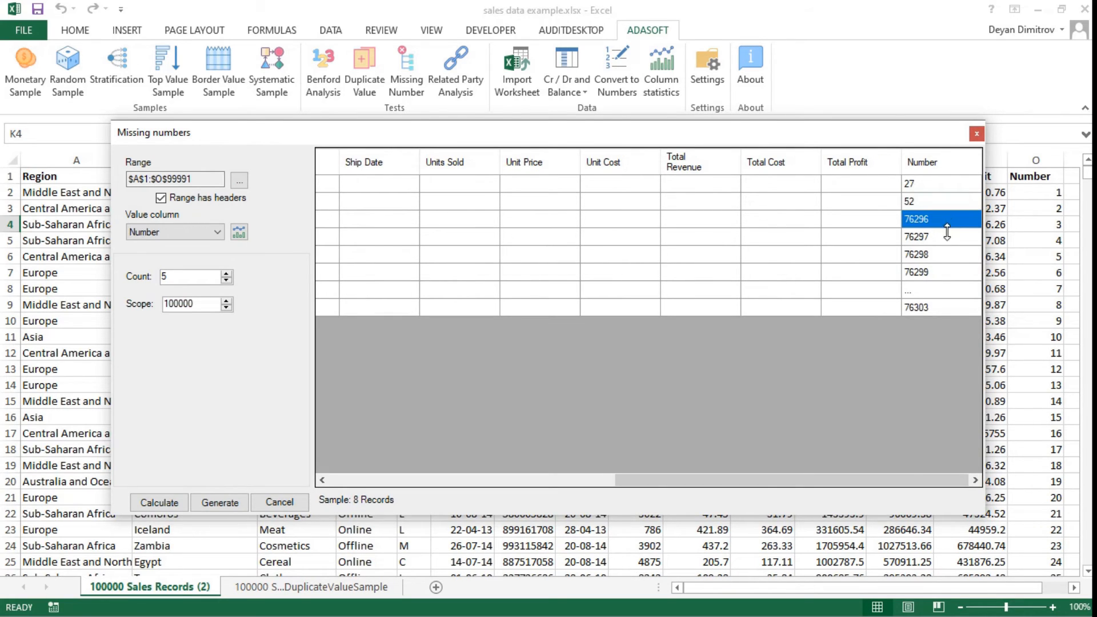
pyautogui.click(946, 293)
pyautogui.click(942, 306)
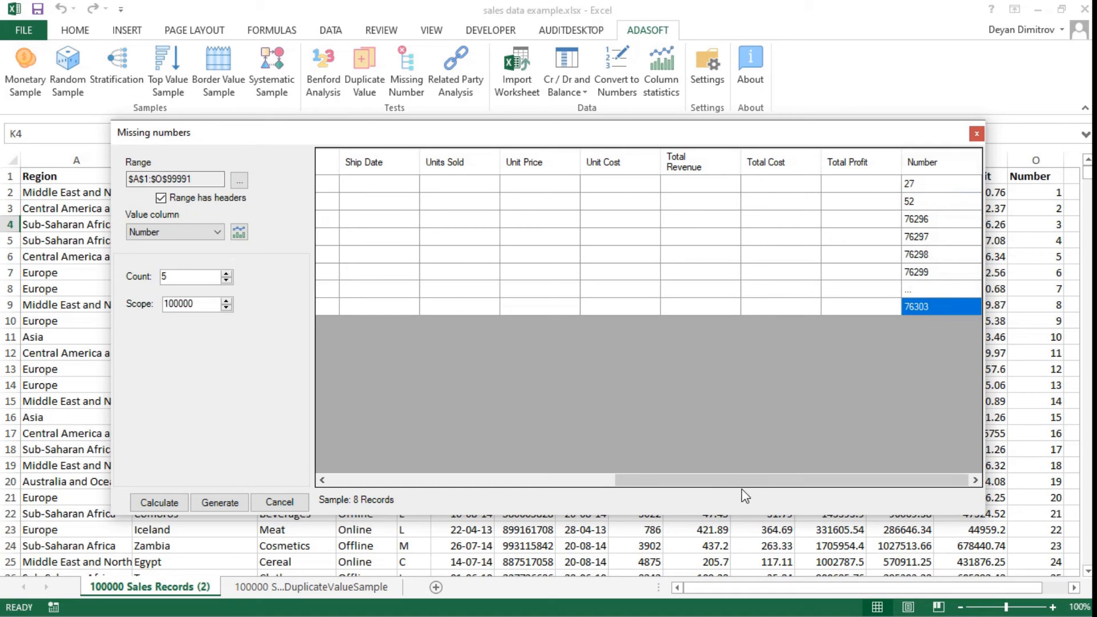
pyautogui.moveTo(744, 482); pyautogui.dragTo(803, 488)
pyautogui.click(719, 235)
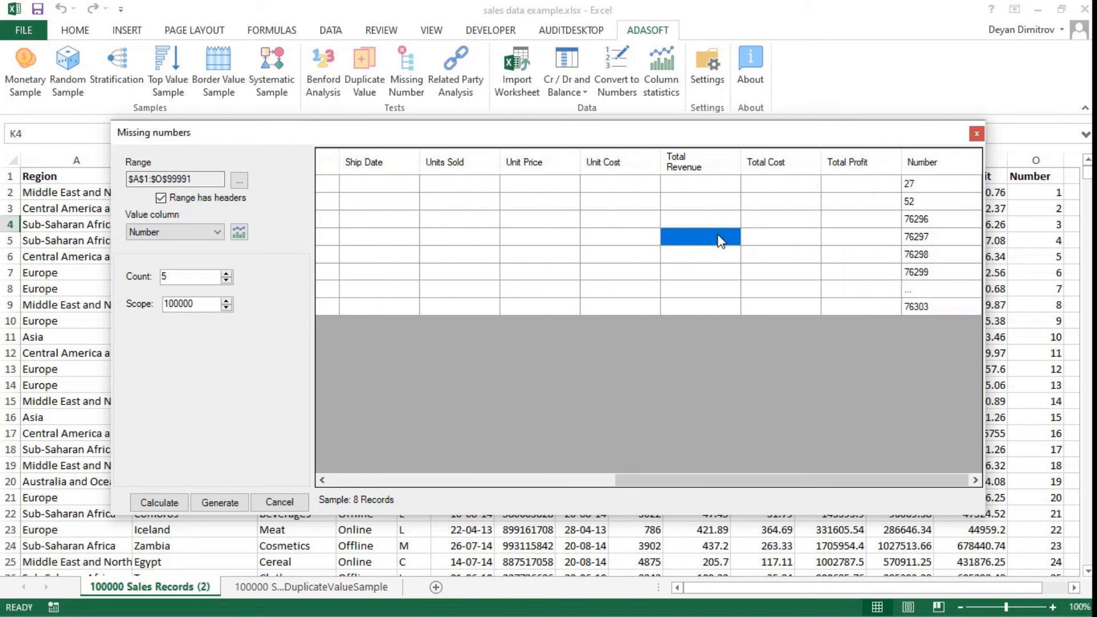
pyautogui.click(939, 288)
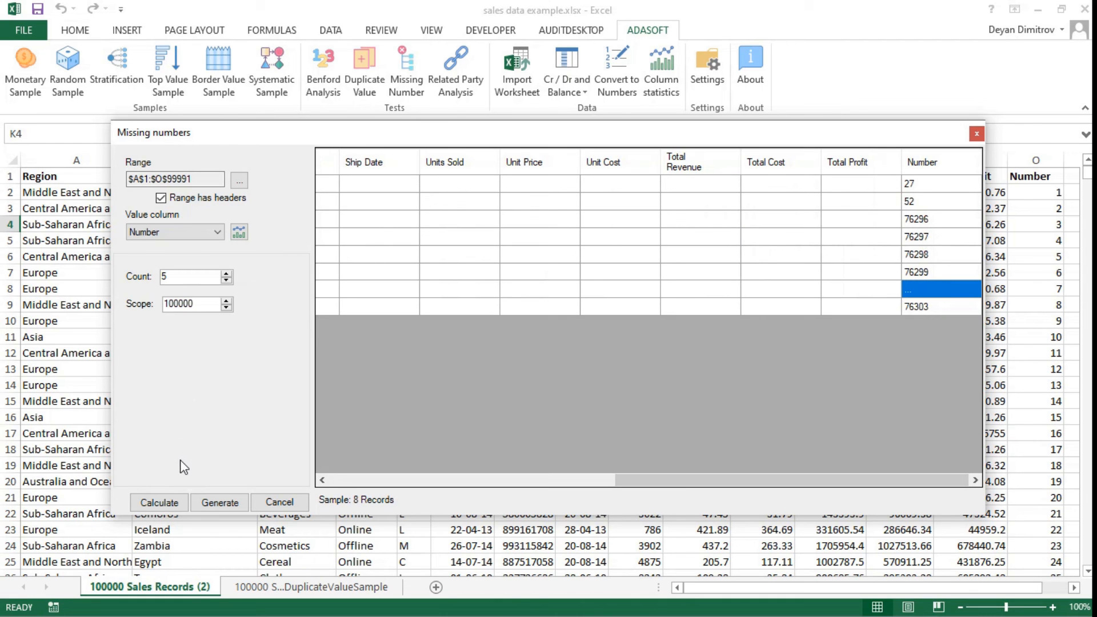
# Generate a worksheet from the missing numbers results and review the values in its Number column.
pyautogui.click(216, 505)
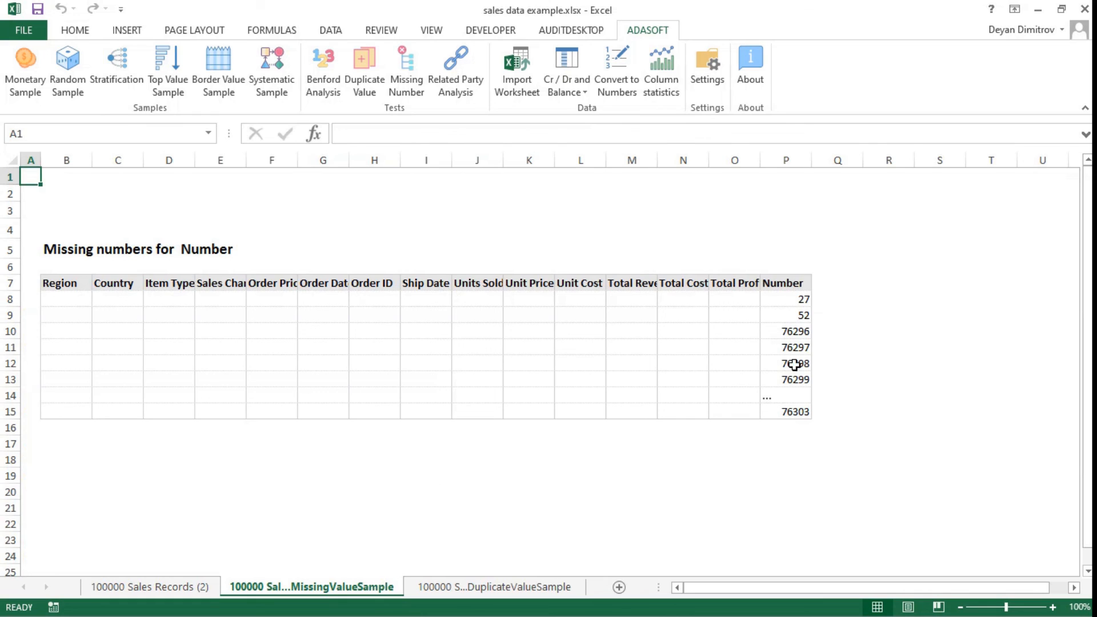
pyautogui.click(796, 300)
pyautogui.moveTo(792, 355); pyautogui.dragTo(796, 411)
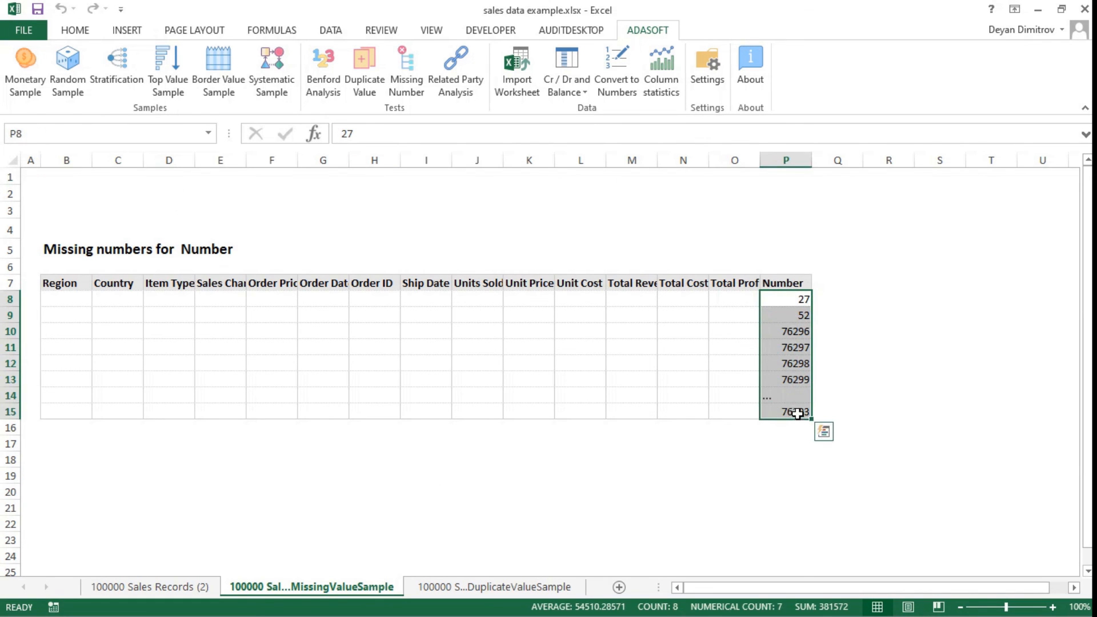
pyautogui.click(708, 436)
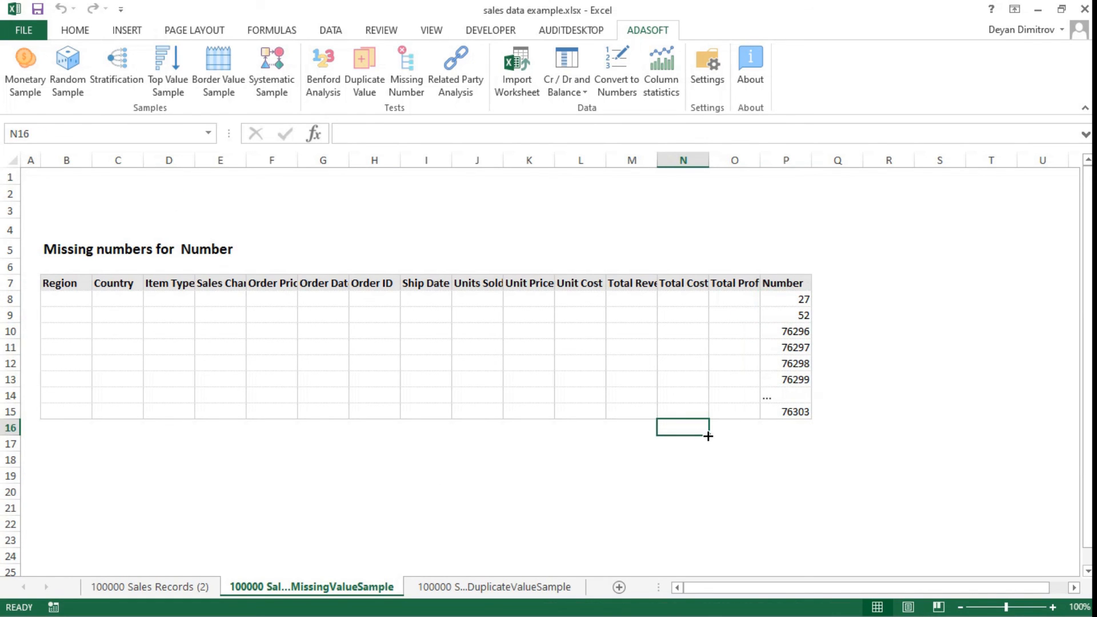